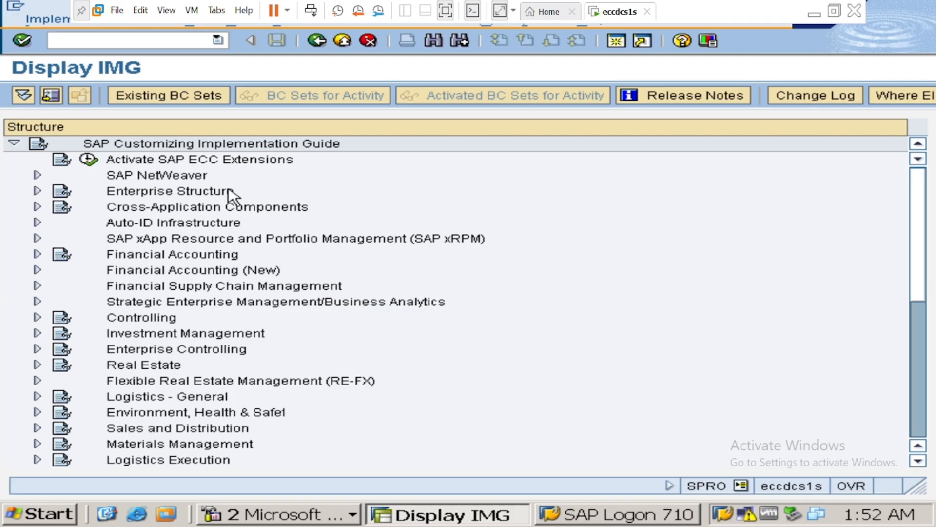
- Open the Define company activity under Enterprise Structure, Definition, Financial Accounting in the SAP implementation guide
left_click(38, 191)
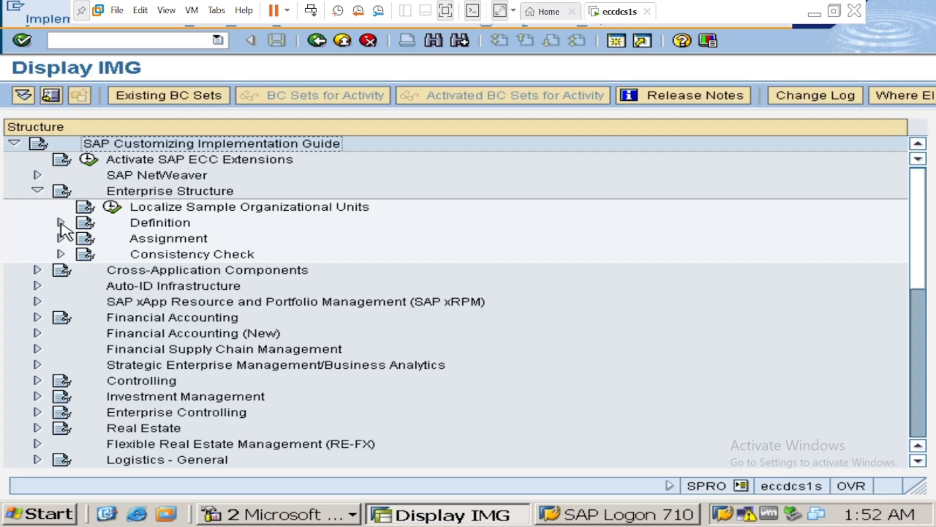
left_click(61, 223)
left_click(84, 238)
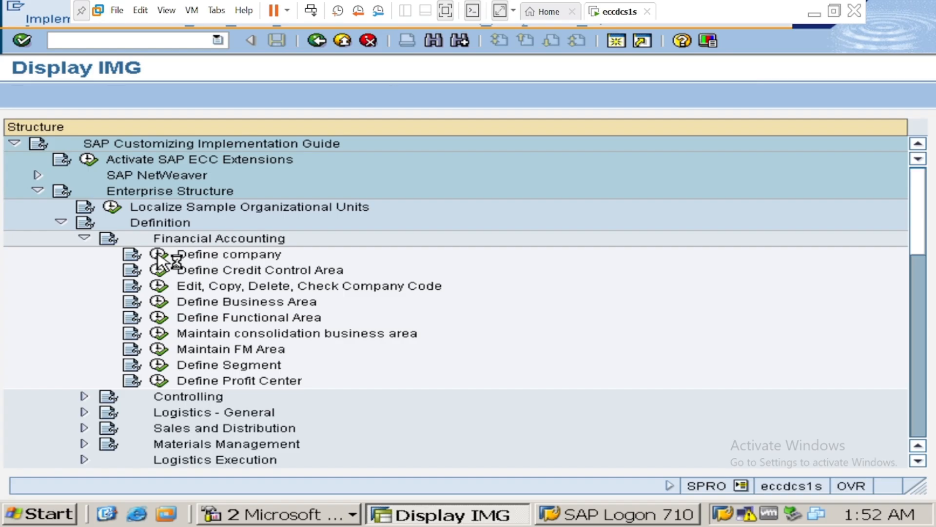
left_click(159, 255)
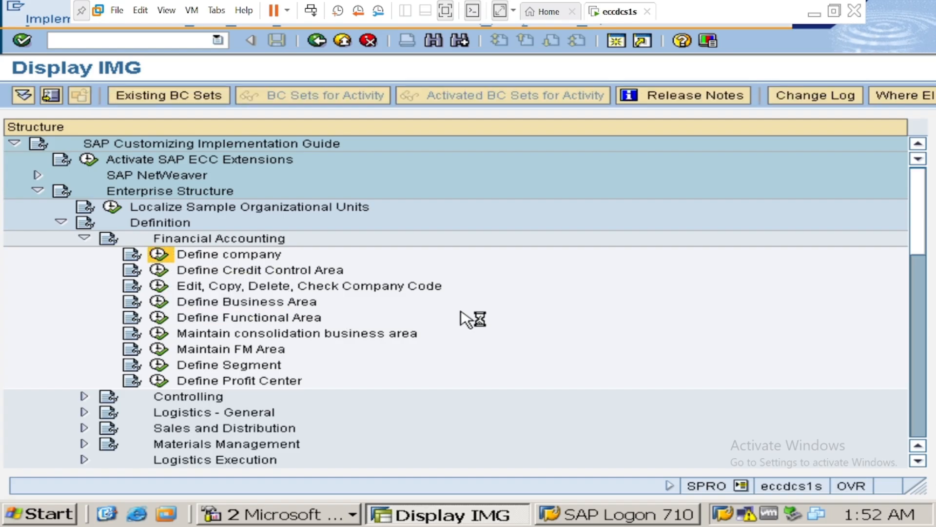
- Check the Define Company navigation path slide in PowerPoint, and return to the SAP session
left_click(813, 13)
left_click(80, 234)
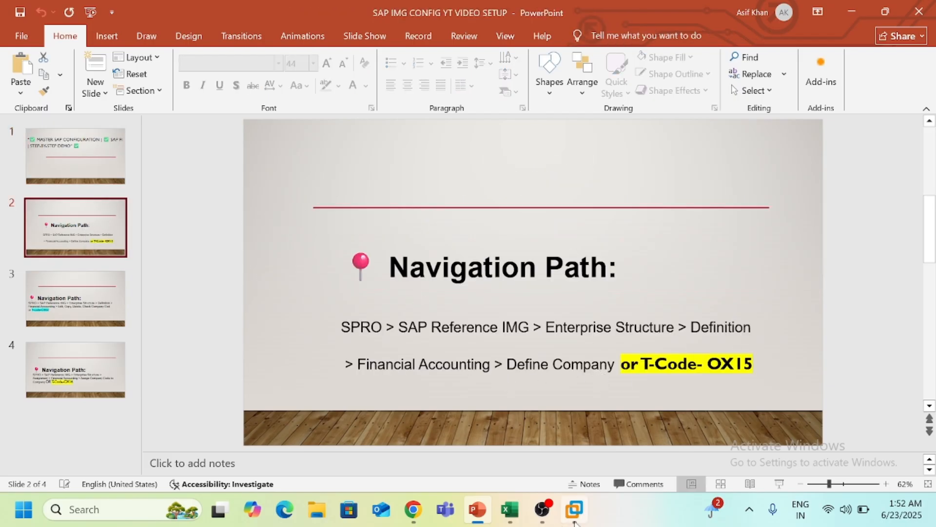
mouse_move(575, 521)
left_click(507, 396)
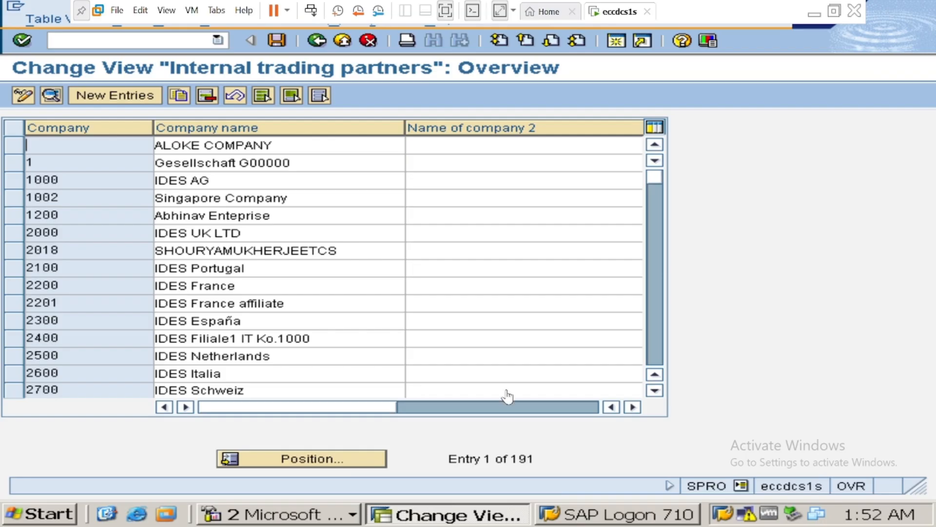
- Start a new internal trading partner entry and copy company ID Z001 into it from the Excel configuration sheet
left_click(115, 95)
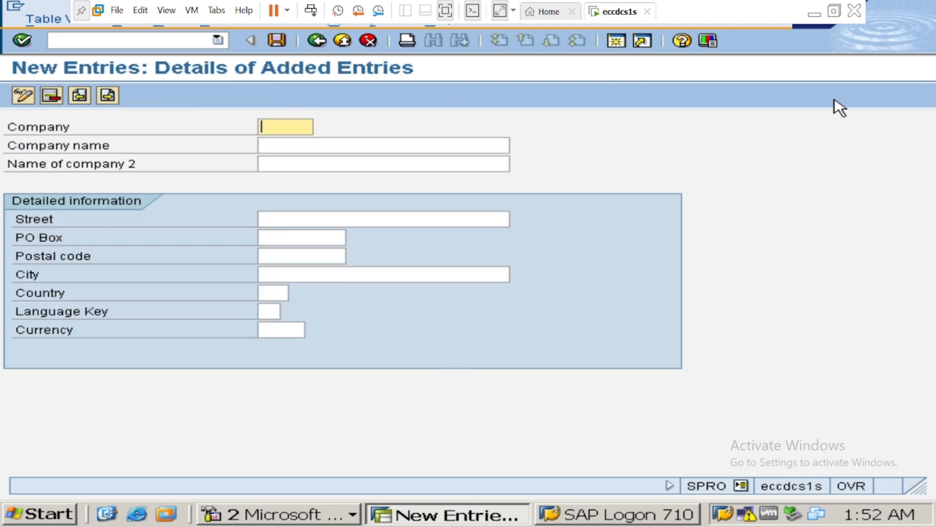
left_click(815, 13)
left_click(510, 509)
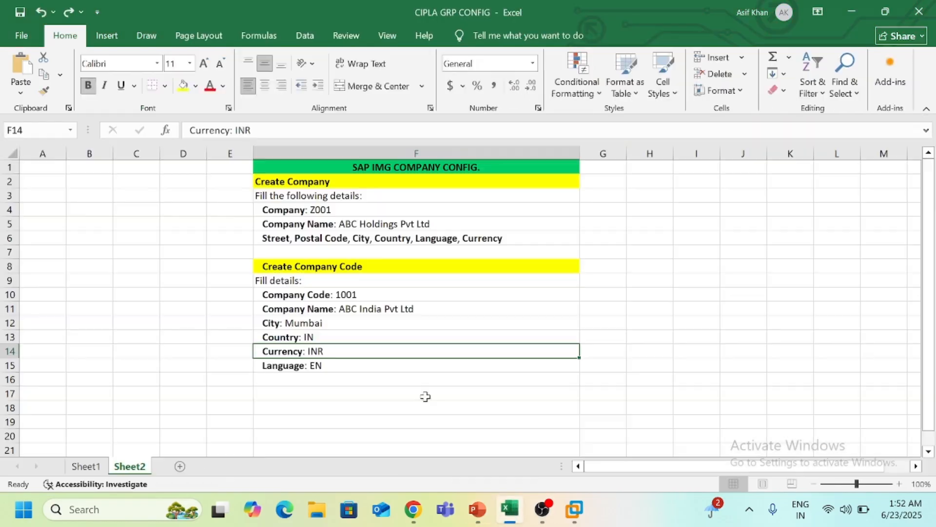
left_click(323, 210)
left_click_drag(237, 128, 286, 127)
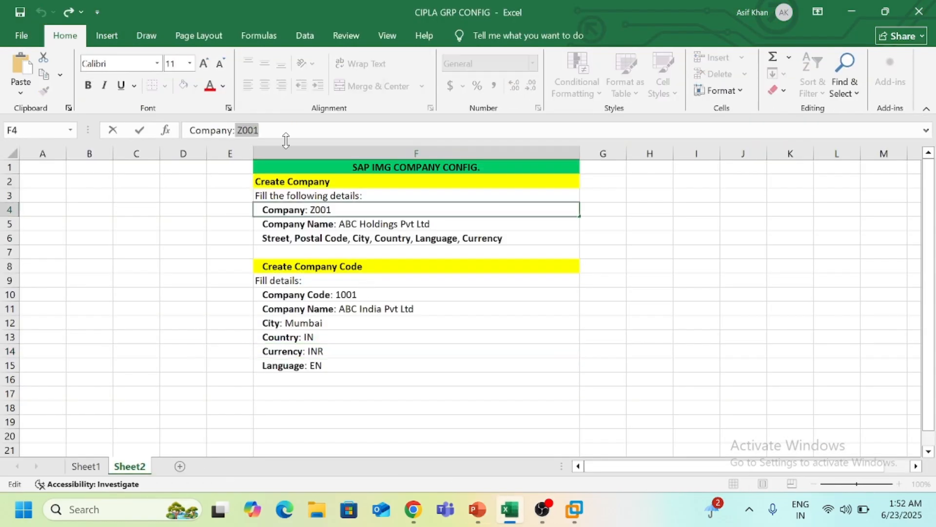
left_click(367, 223)
left_click(574, 510)
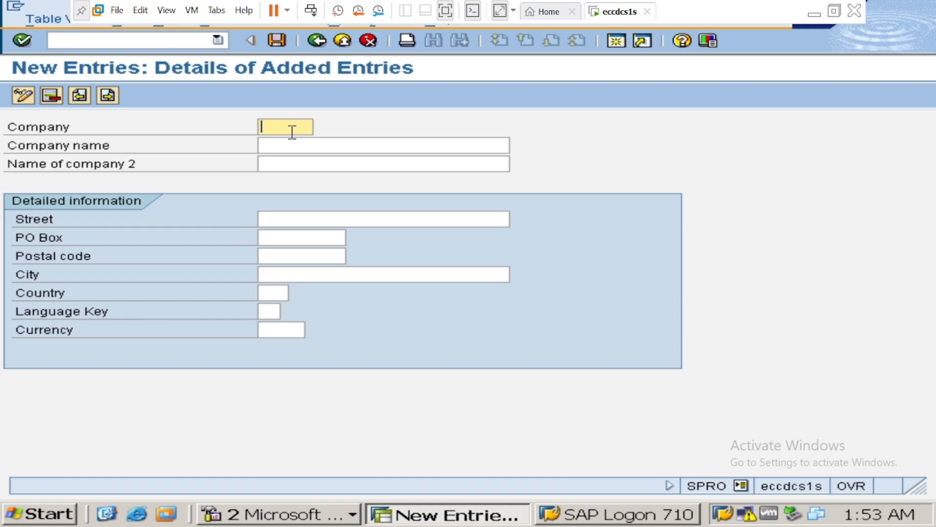
left_click(277, 145)
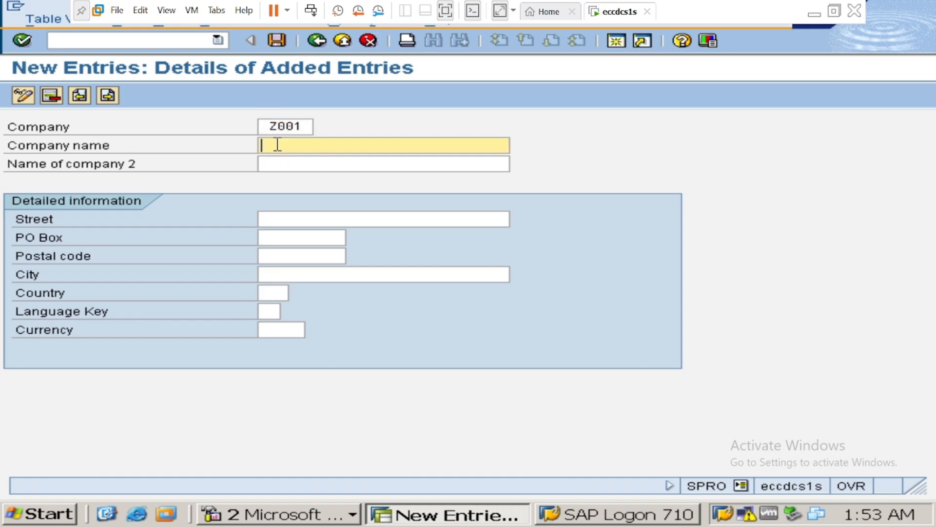
- Copy the company name ABC Holdings Pvt Ltd from the Excel sheet into the new SAP entry
key("alt+Tab")
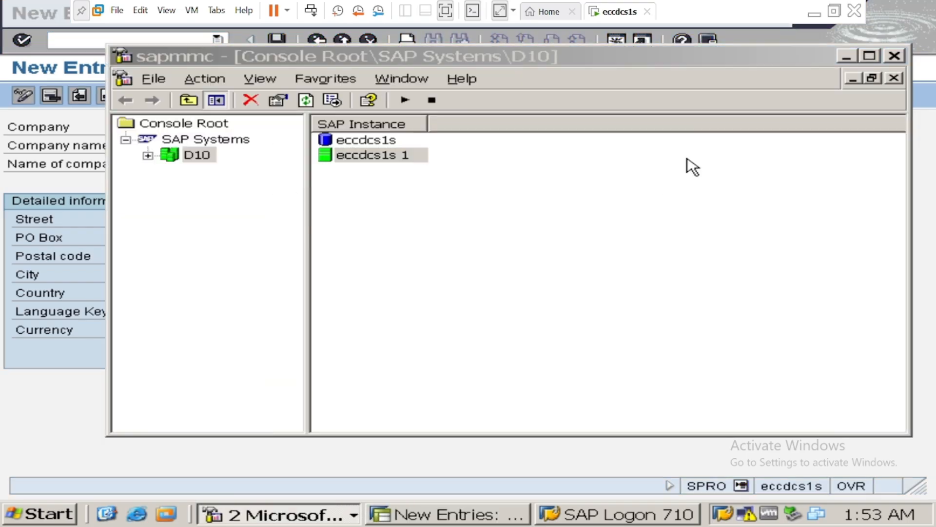
left_click(847, 57)
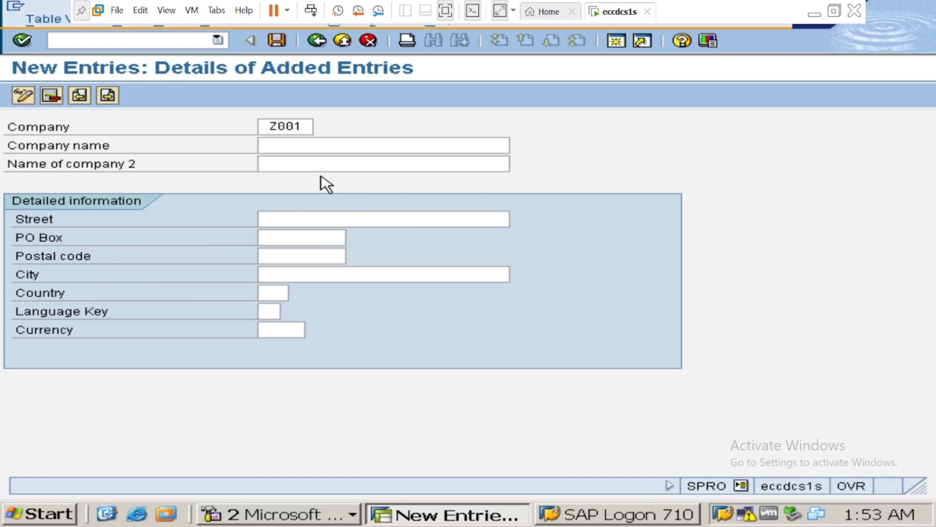
left_click(815, 11)
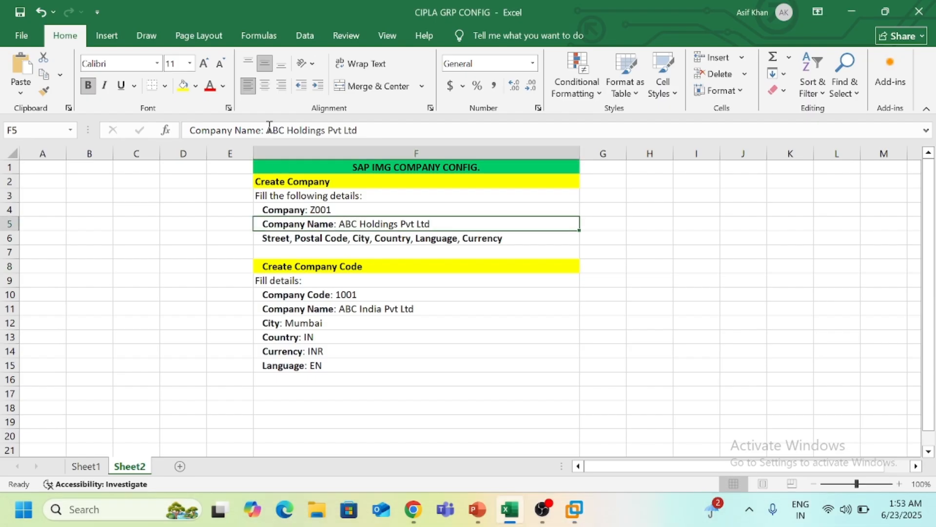
left_click_drag(269, 130, 439, 120)
key("ctrl+c")
key("alt+Tab")
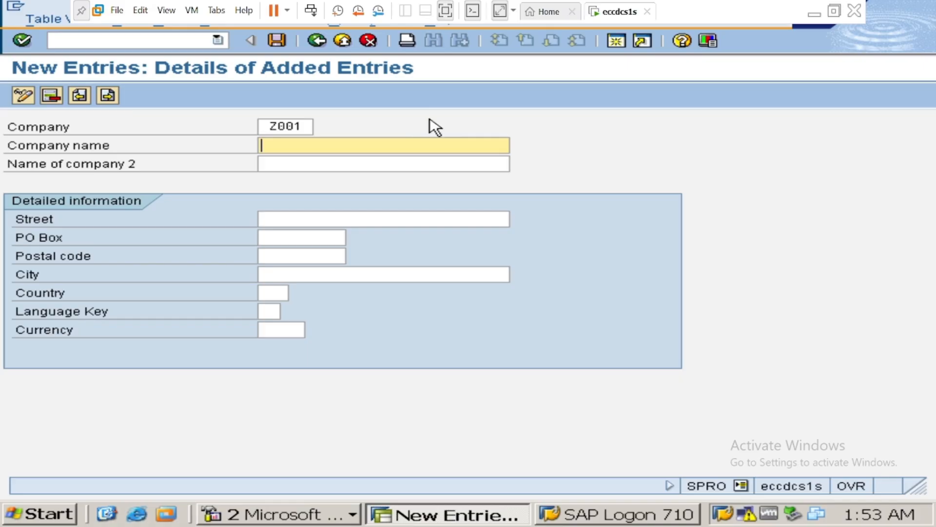
key("ctrl+v")
- Enter ABC HOLDING-IN as the second company name and fill in the company's street, PO box and postal code
left_click(296, 163)
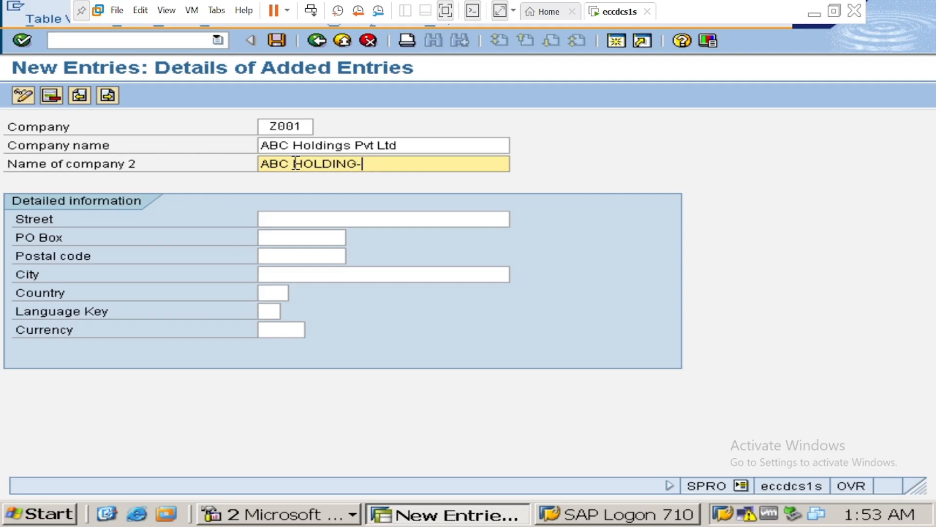
left_click(282, 221)
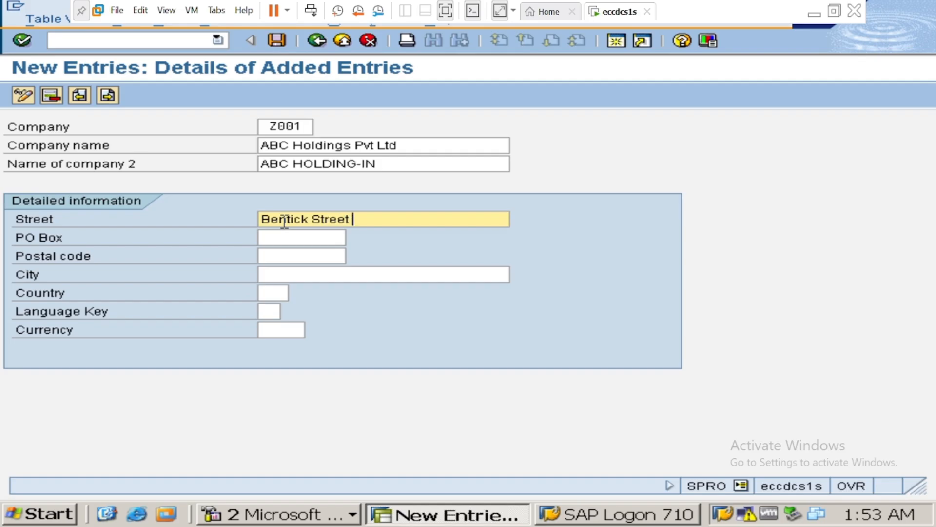
key("Tab")
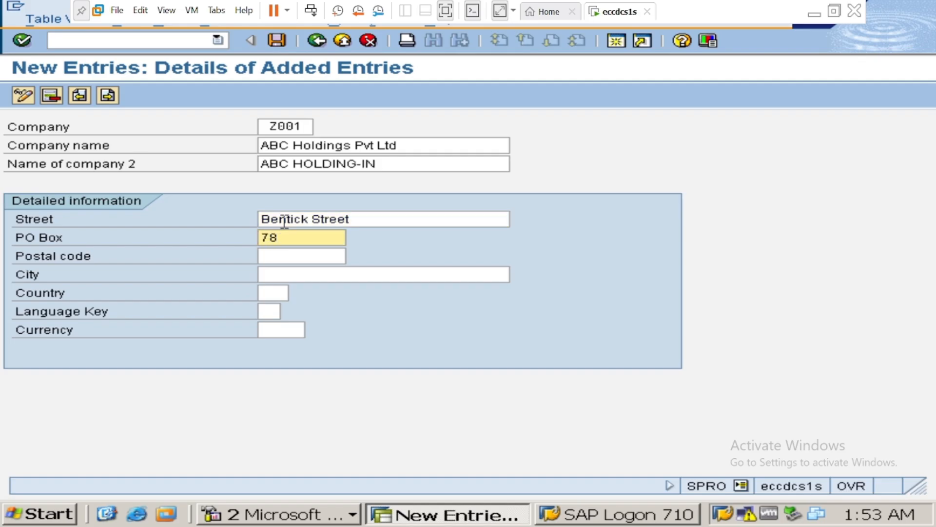
key("Tab")
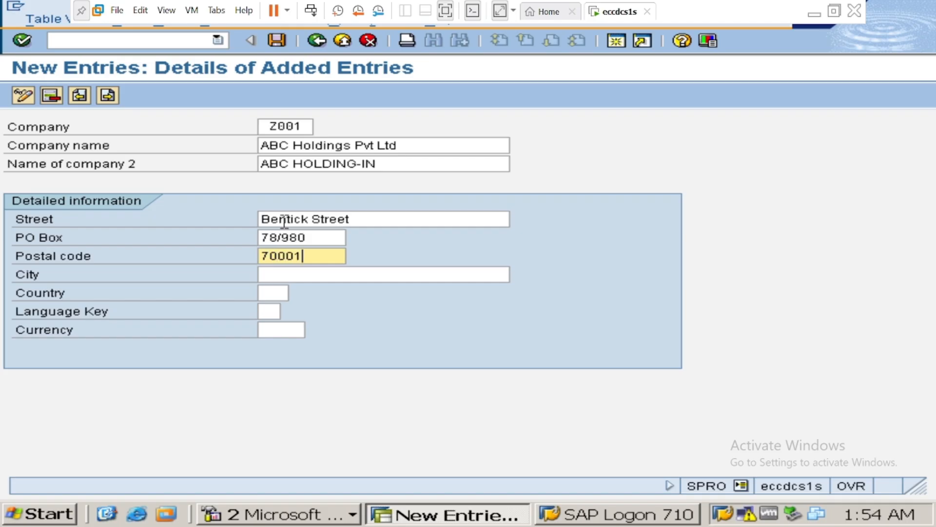
- Check the company details in Excel and set the SAP entry's city to kolkata
left_click(282, 272)
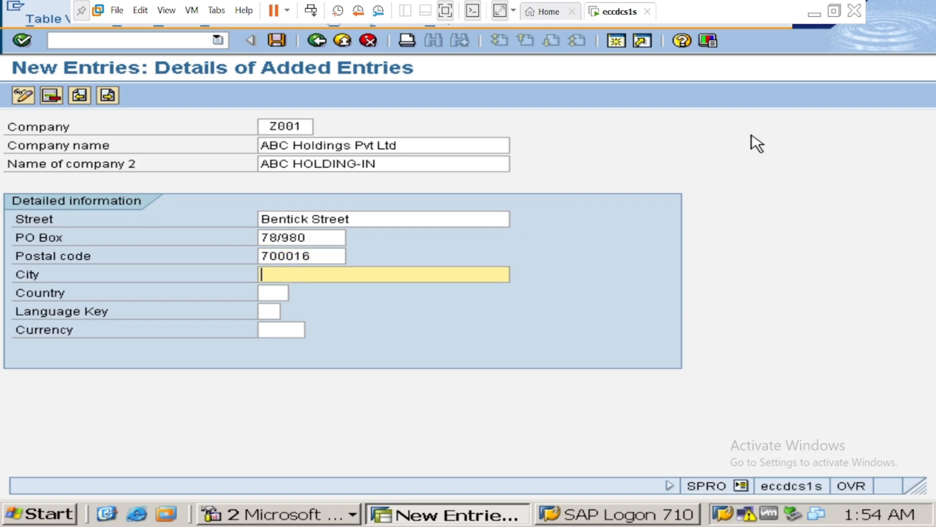
left_click(814, 14)
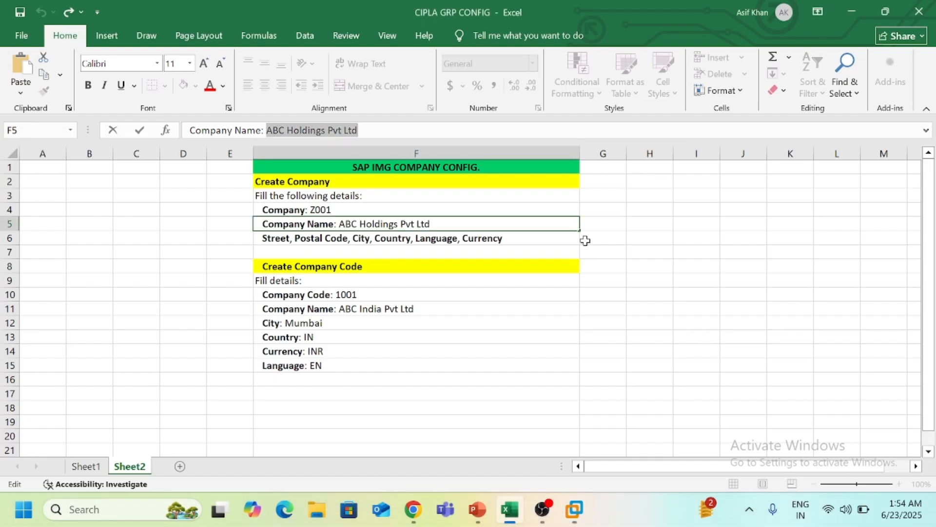
left_click(577, 510)
type("Kolka")
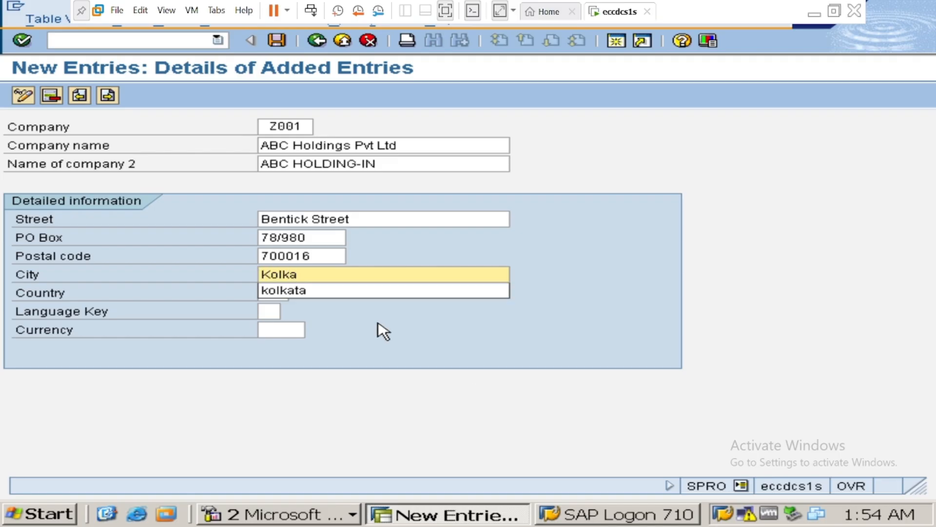
left_click(276, 292)
- Set the company's country to IN, language key to EN and currency to INR
left_click(275, 295)
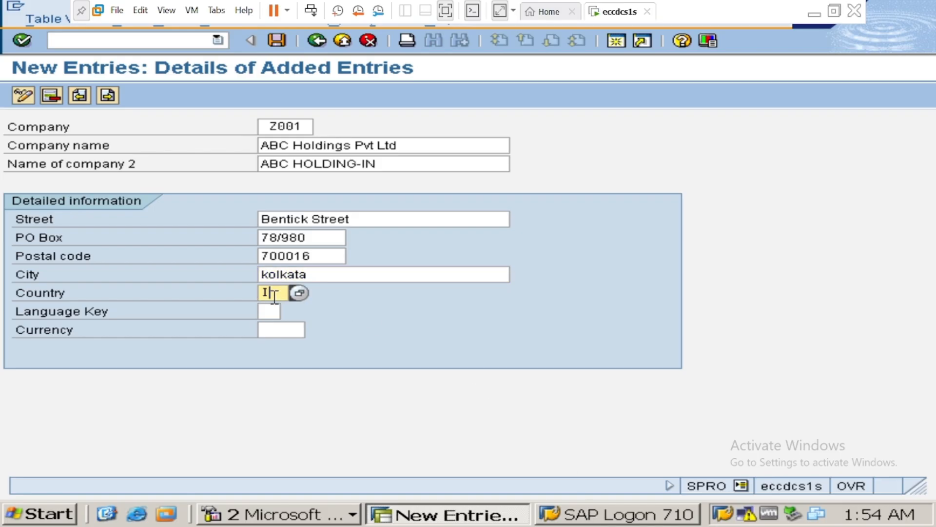
left_click(274, 323)
left_click(268, 310)
type("EN")
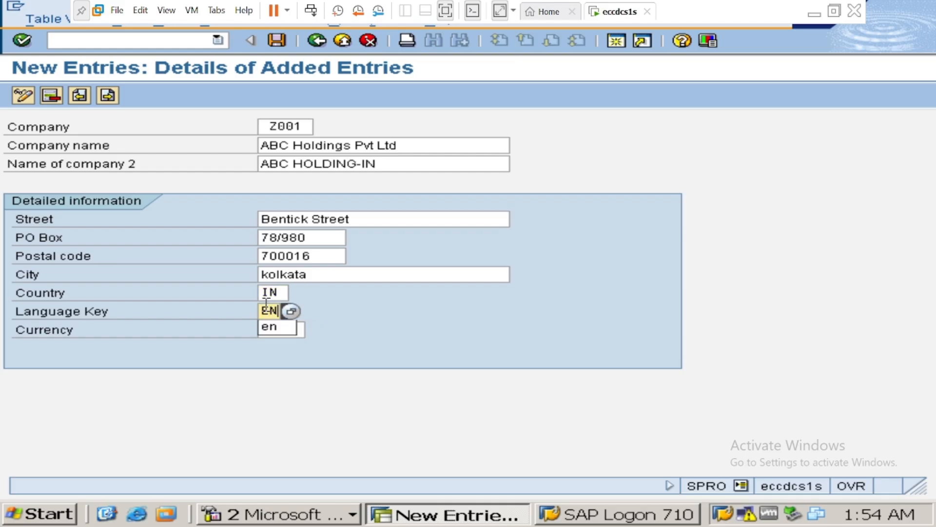
left_click(283, 329)
type("INR")
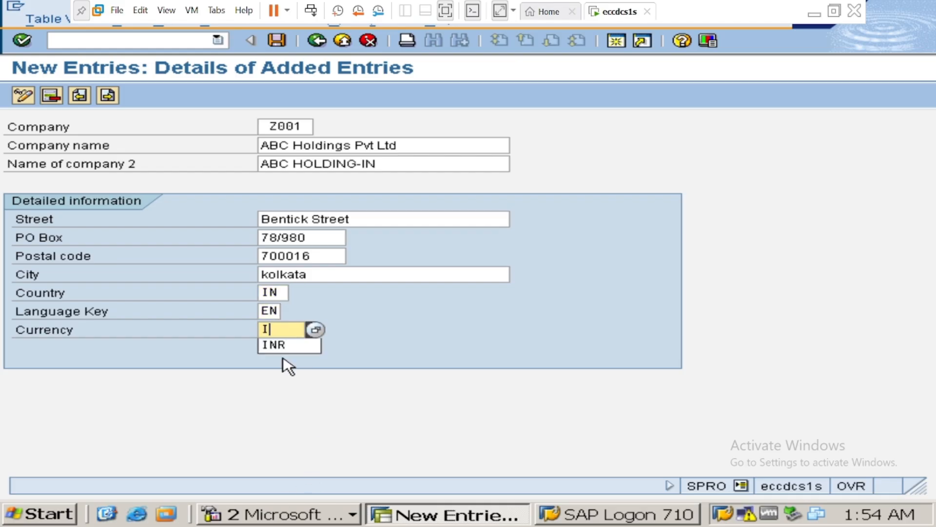
- Save the company entry under a new customizing request described as "Define Company"
left_click(277, 41)
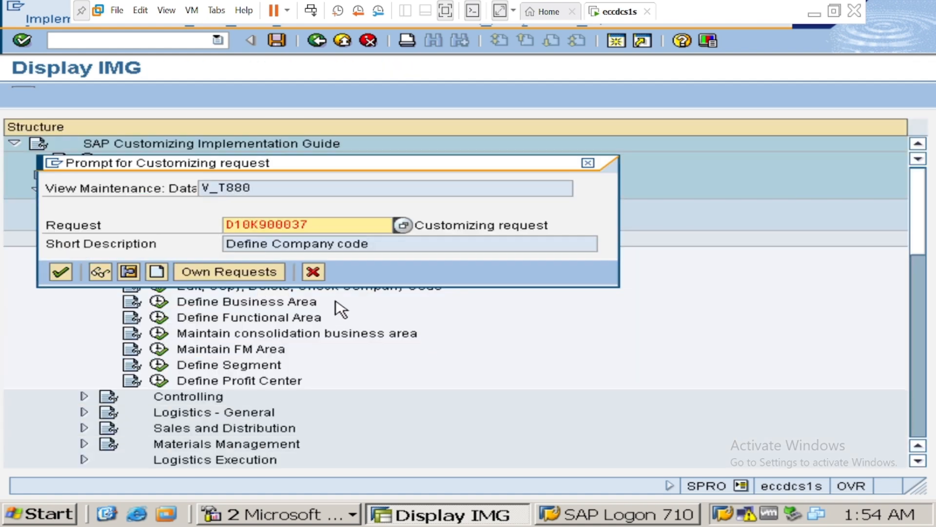
left_click(158, 274)
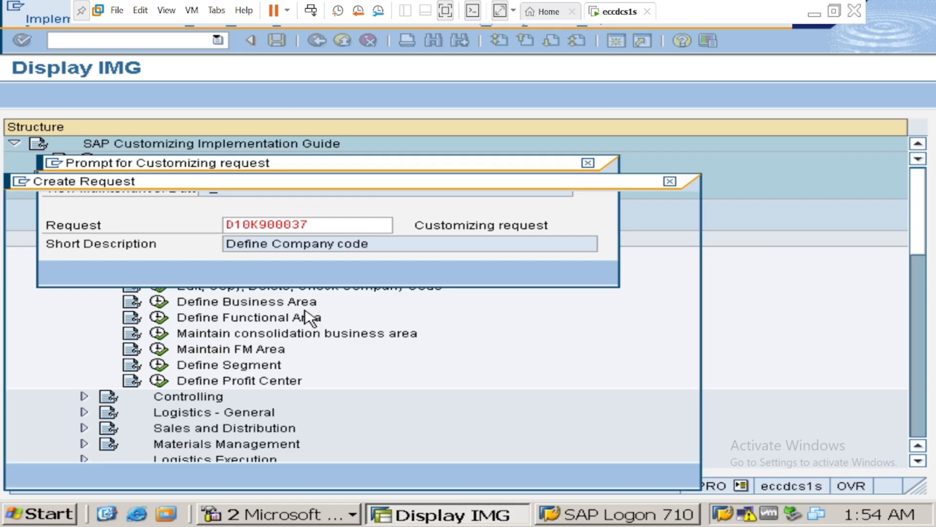
left_click(208, 226)
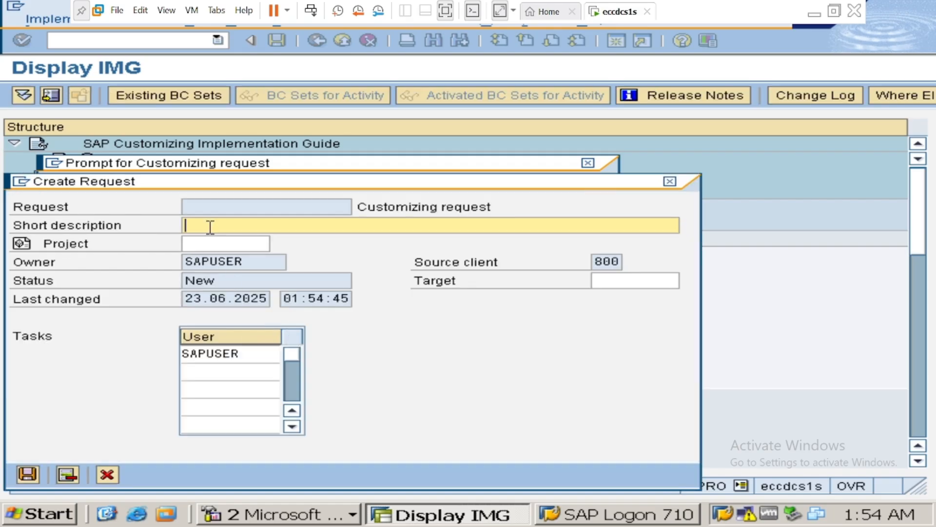
type("Define Company")
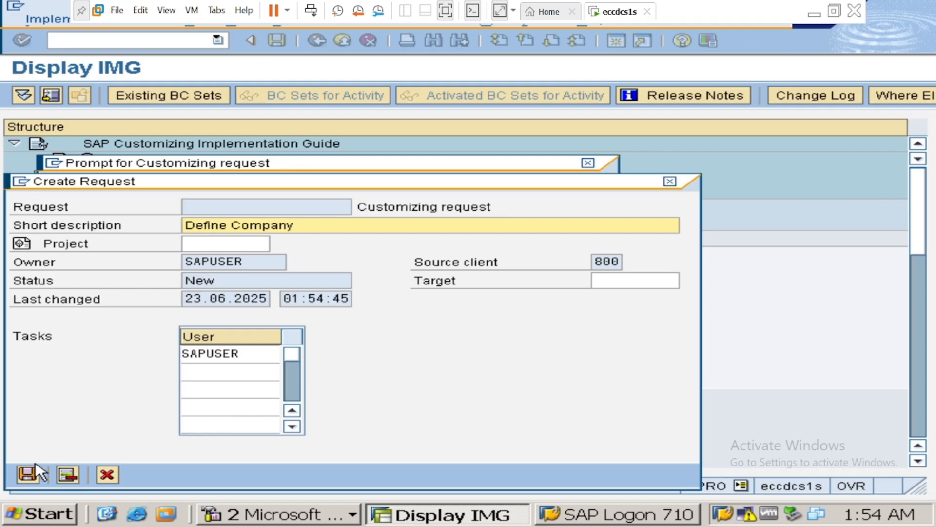
left_click(36, 468)
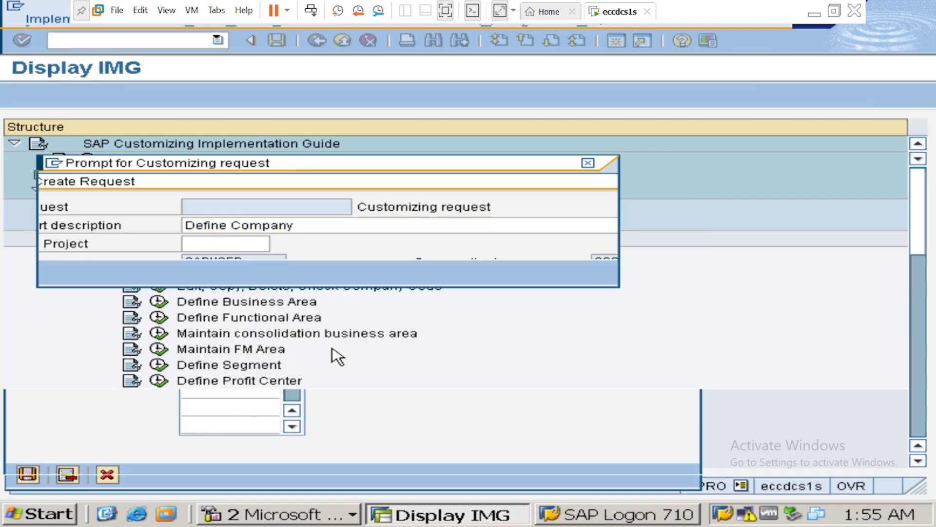
left_click(63, 274)
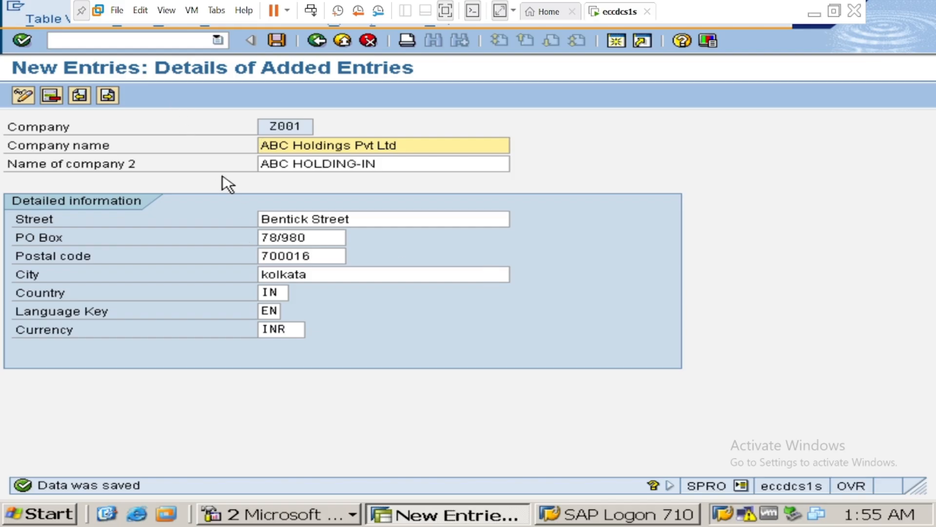
- Switch to PowerPoint and view the navigation path slide for Edit, Copy, Delete, Check Company Code
left_click(820, 16)
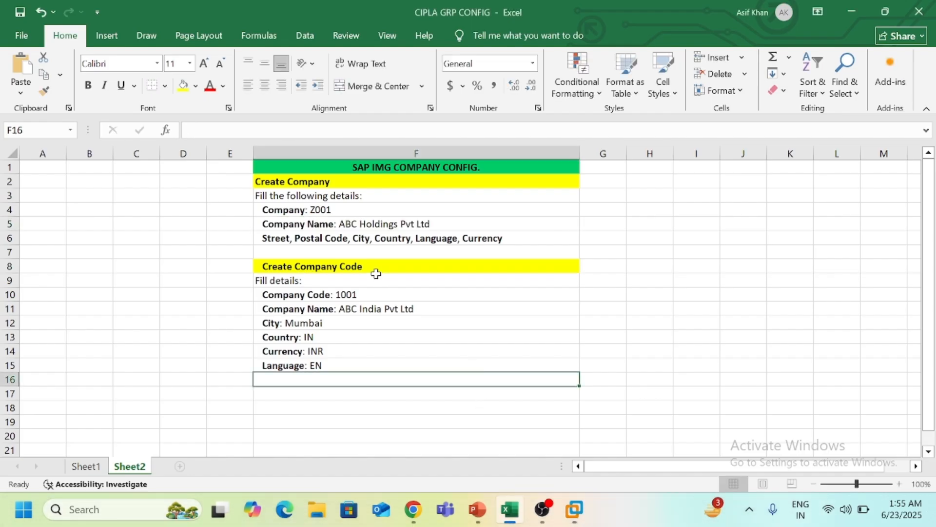
left_click(477, 509)
scroll(424, 371, "down", 1)
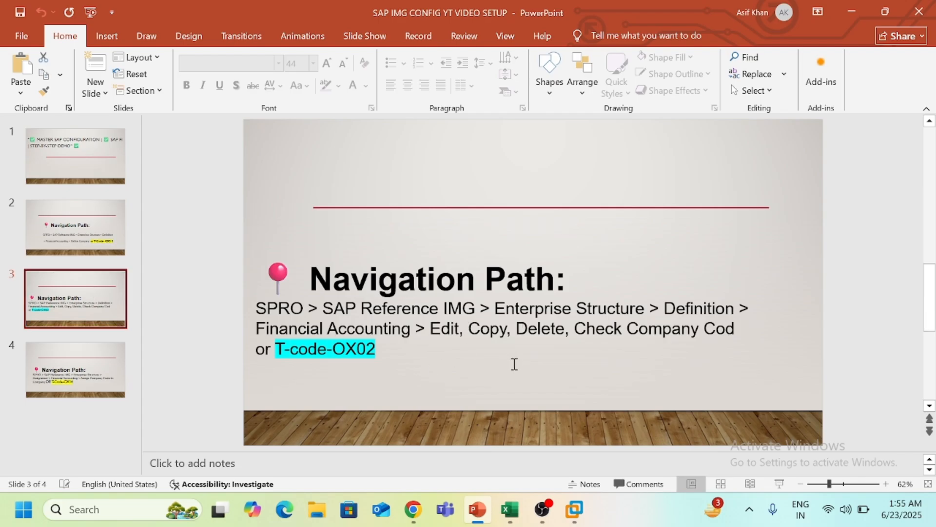
- Review the Create Company Code details in the Excel sheet and the T-code on the PowerPoint navigation path slide
left_click(509, 509)
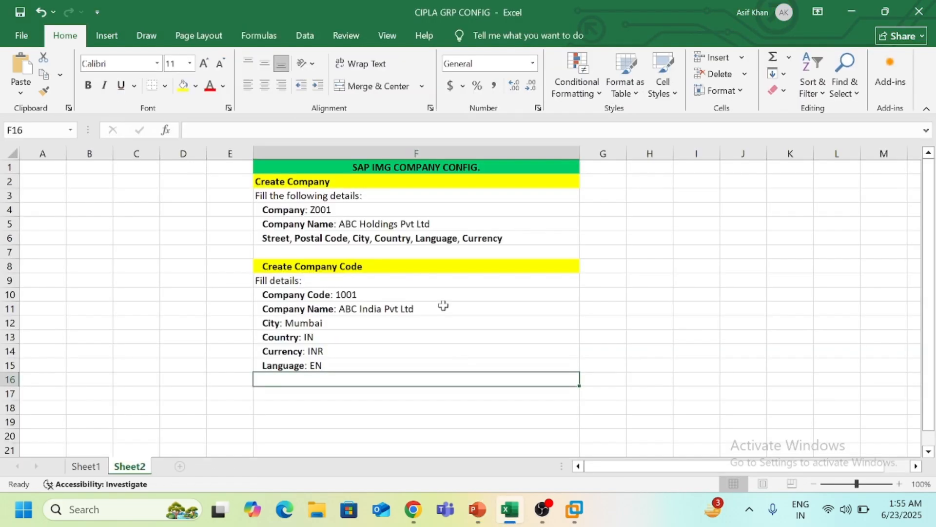
left_click(327, 266)
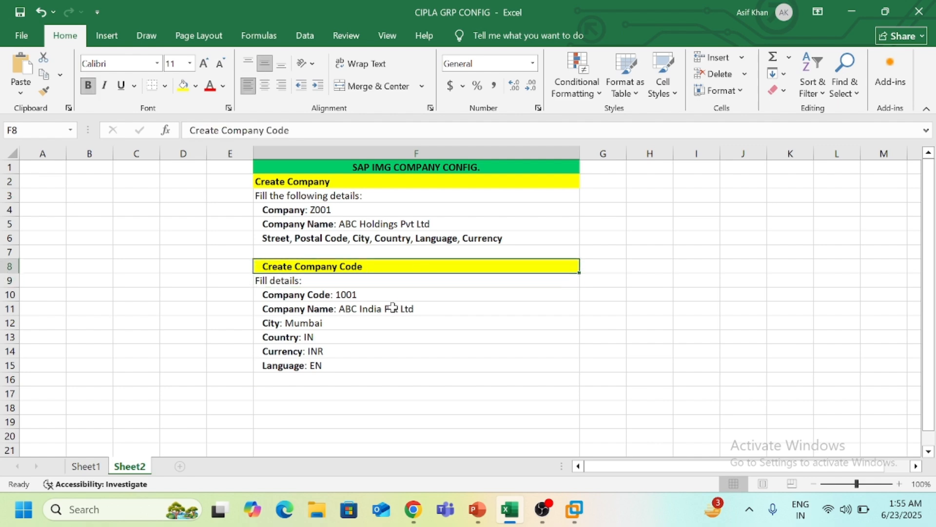
left_click(354, 296)
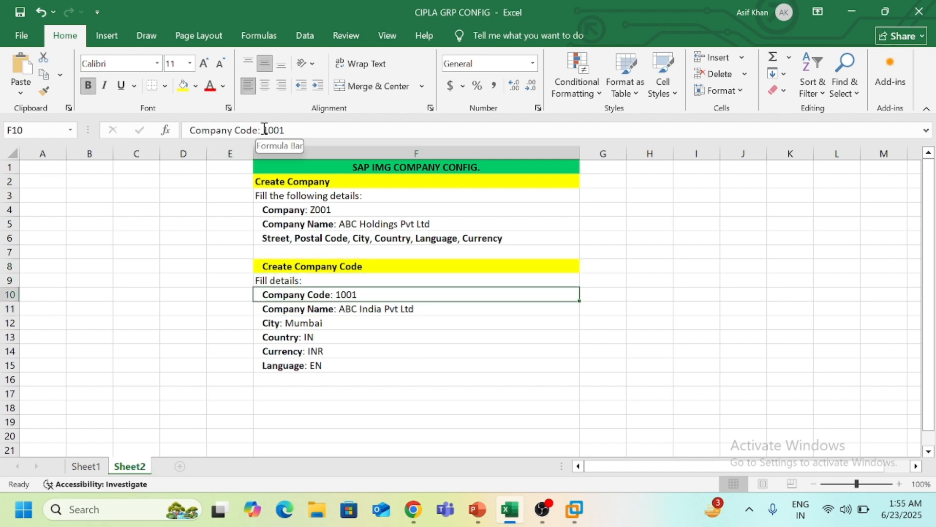
left_click(478, 509)
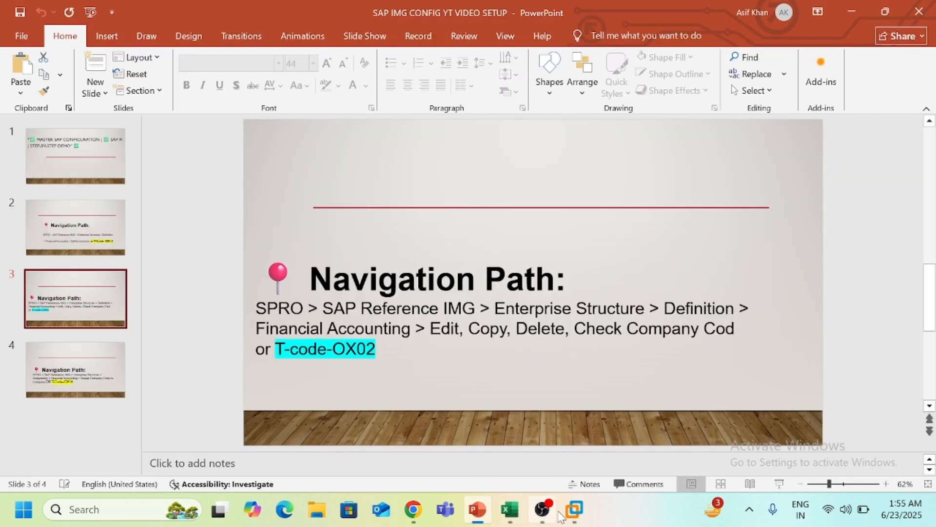
left_click(509, 509)
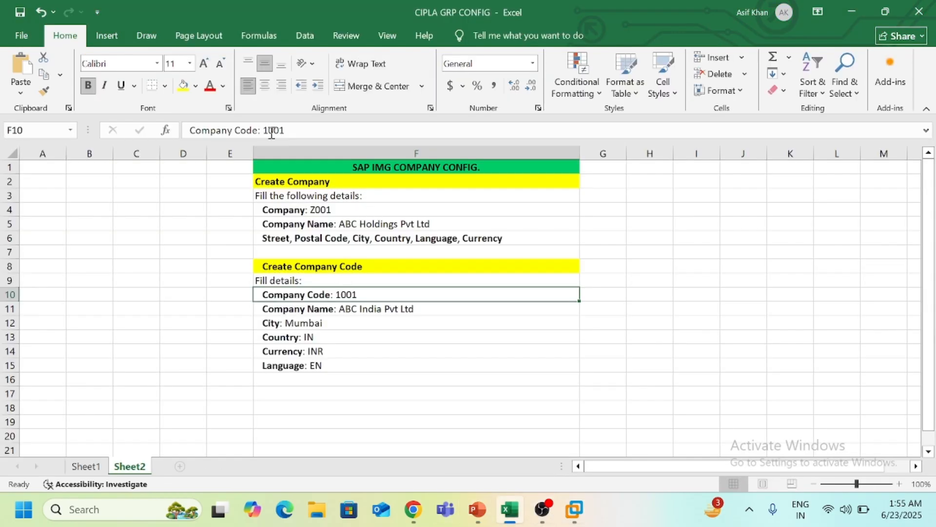
double_click(272, 130)
left_click(391, 338)
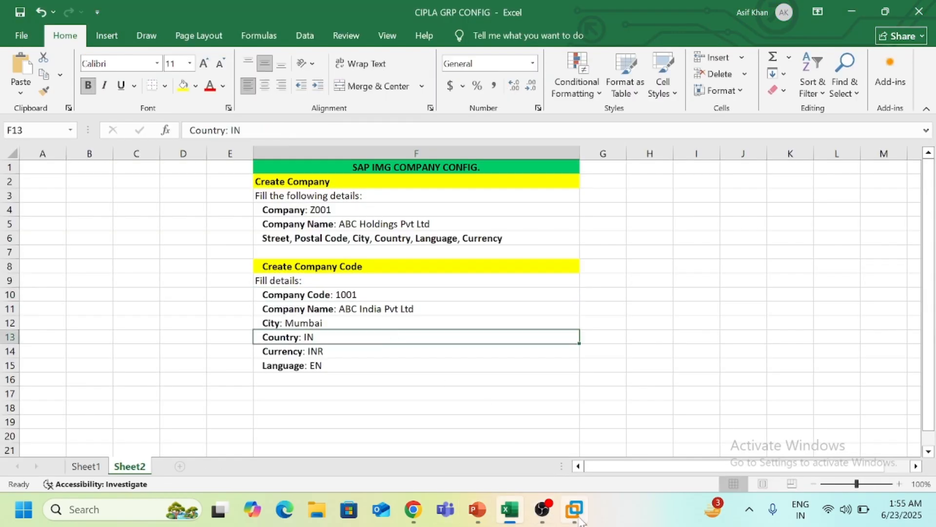
- Switch to SAP, recheck the T-code in PowerPoint, and open transaction OX02 for company code maintenance
left_click(578, 510)
left_click(79, 41)
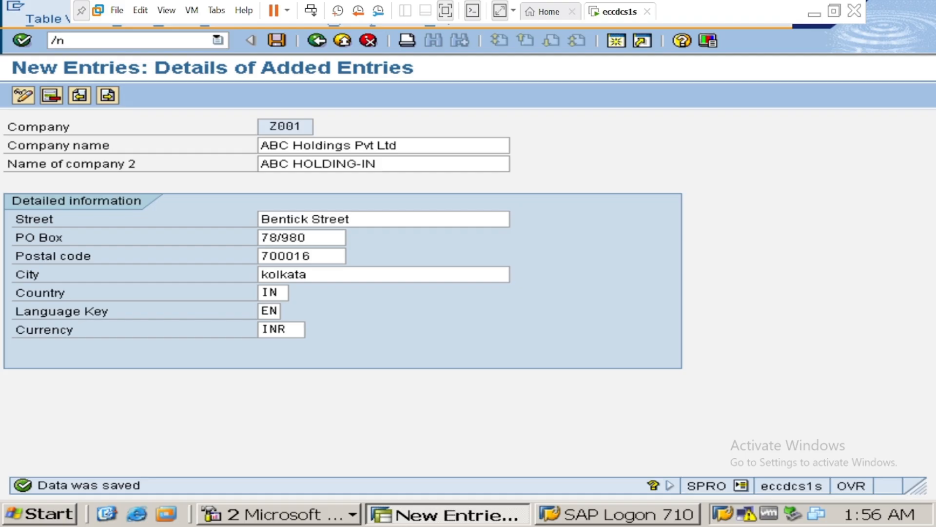
left_click(815, 12)
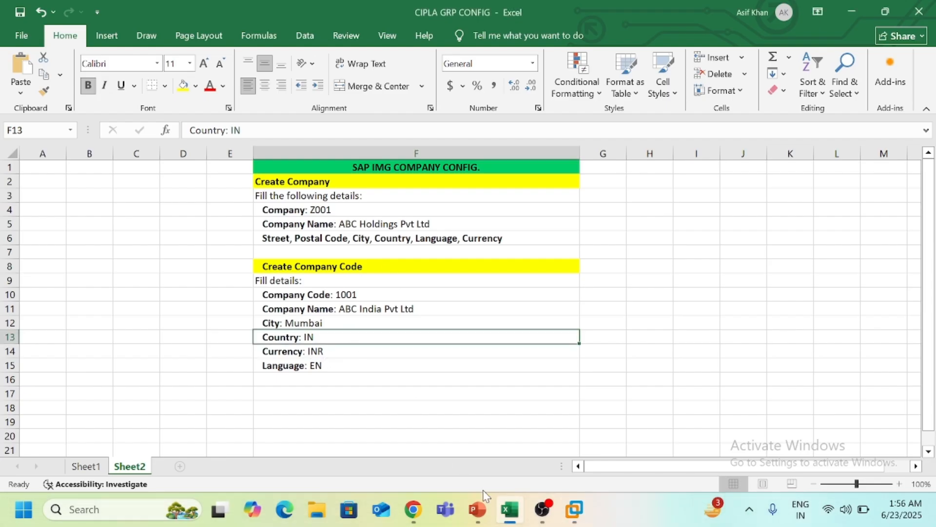
left_click(477, 510)
left_click(570, 508)
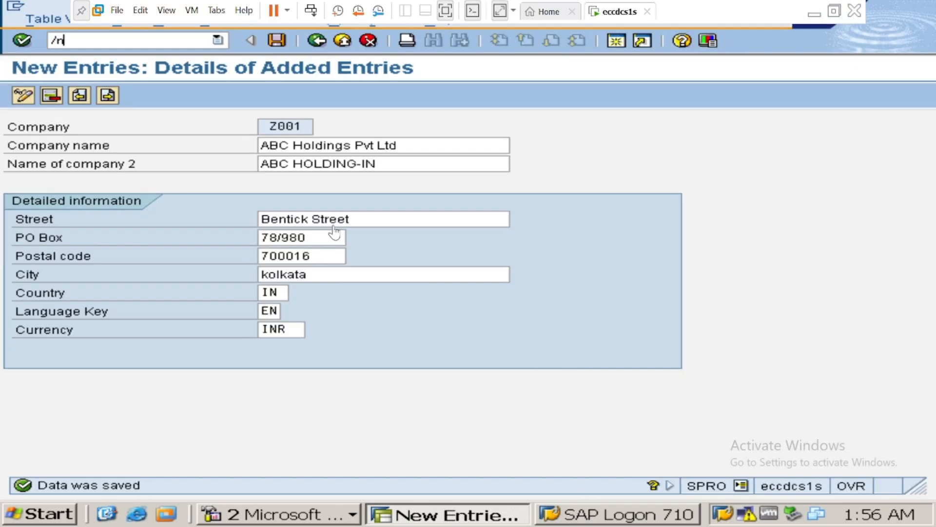
left_click(80, 38)
type("/nex")
key("Return")
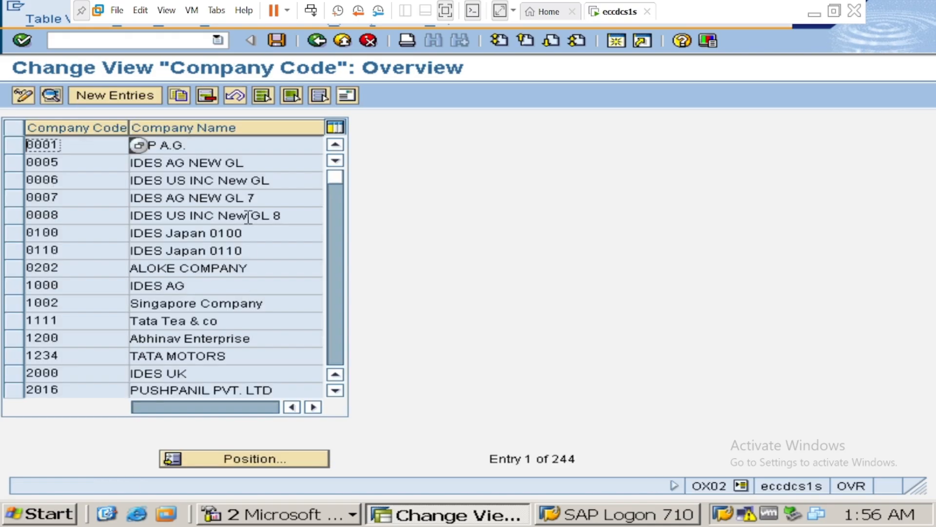
- Add a new entry for company code 1001 and copy its name, ABC India Pvt Ltd, from the Excel sheet
left_click(120, 96)
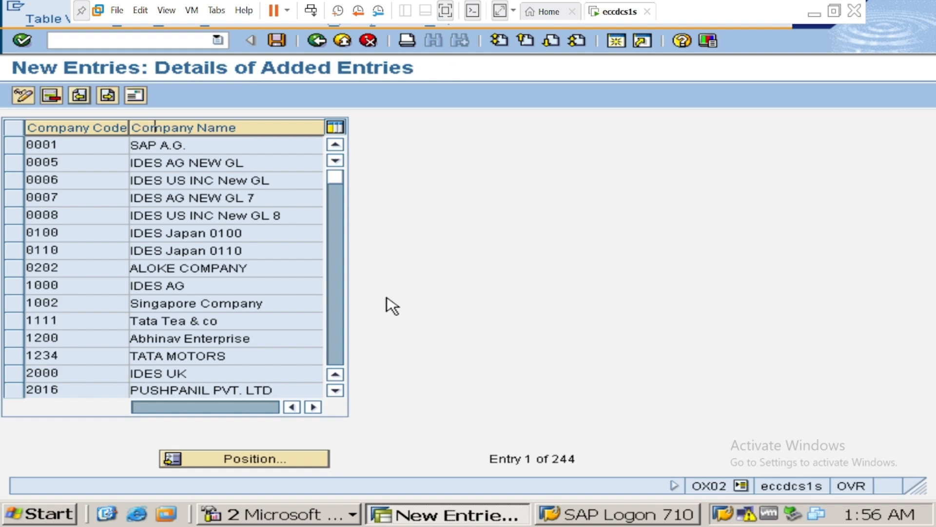
type("1001")
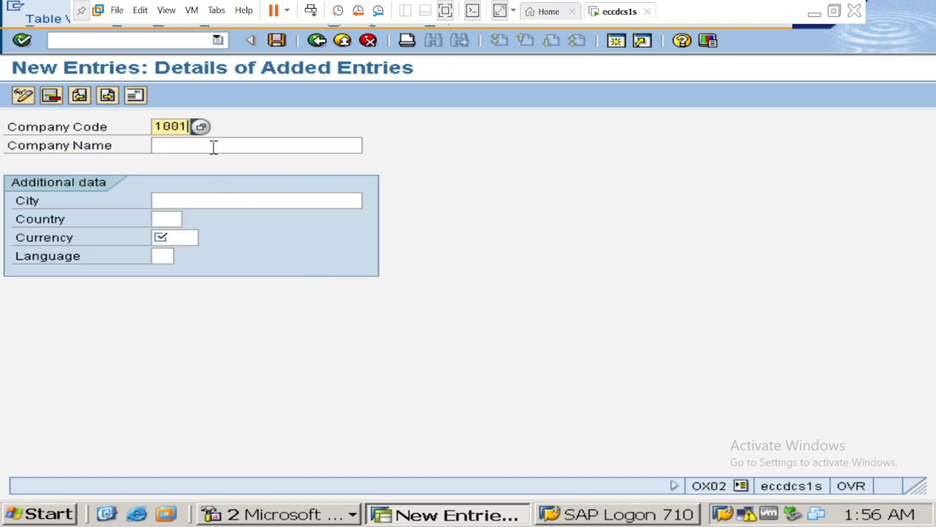
left_click(213, 145)
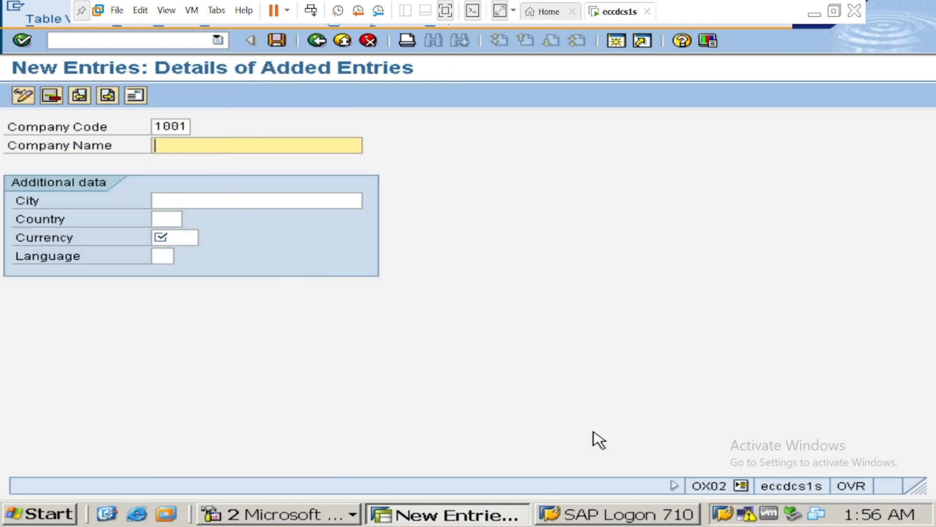
left_click(814, 13)
left_click(510, 509)
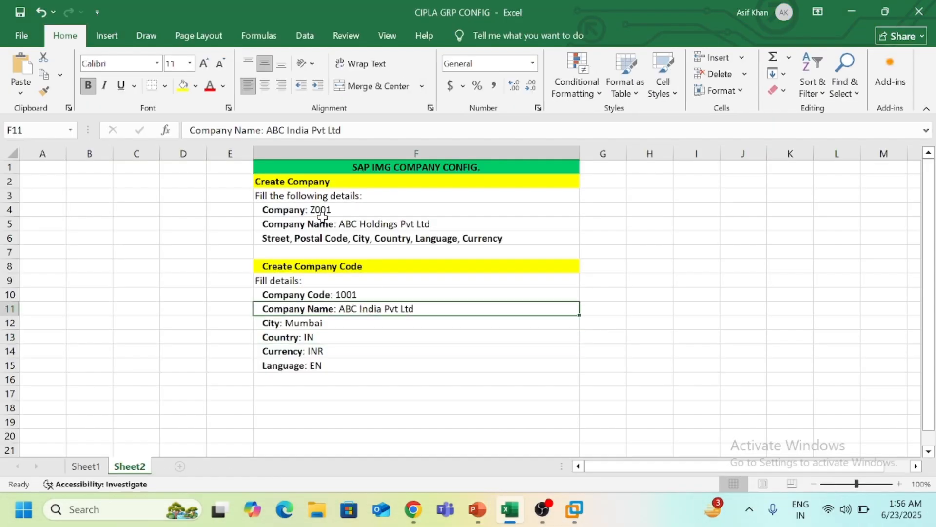
left_click_drag(300, 130, 392, 131)
key("ctrl+c")
left_click(575, 511)
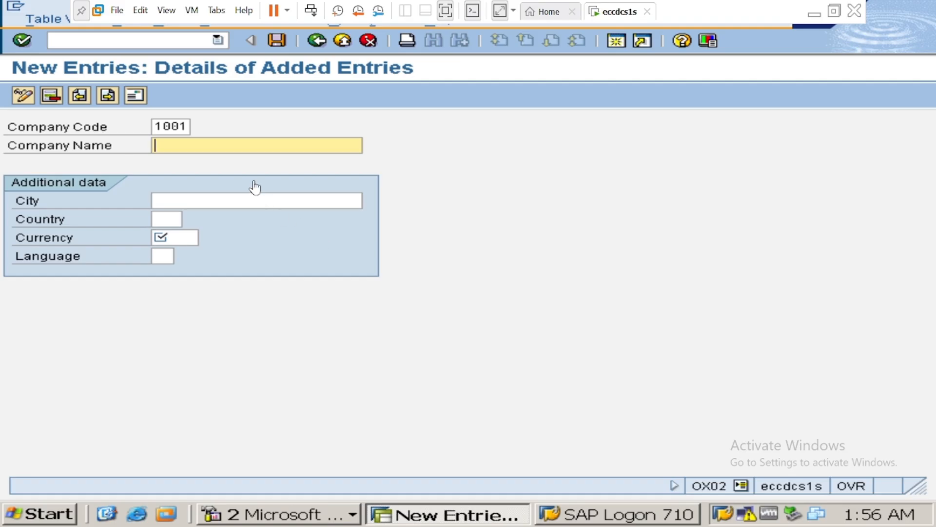
key("ctrl+v")
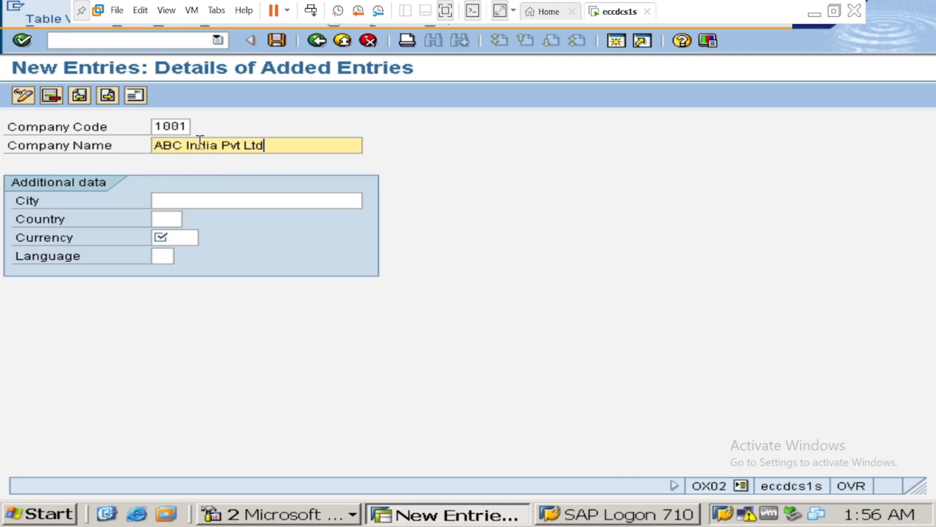
- Set the city of company code 1001 to Mumbai
left_click(194, 200)
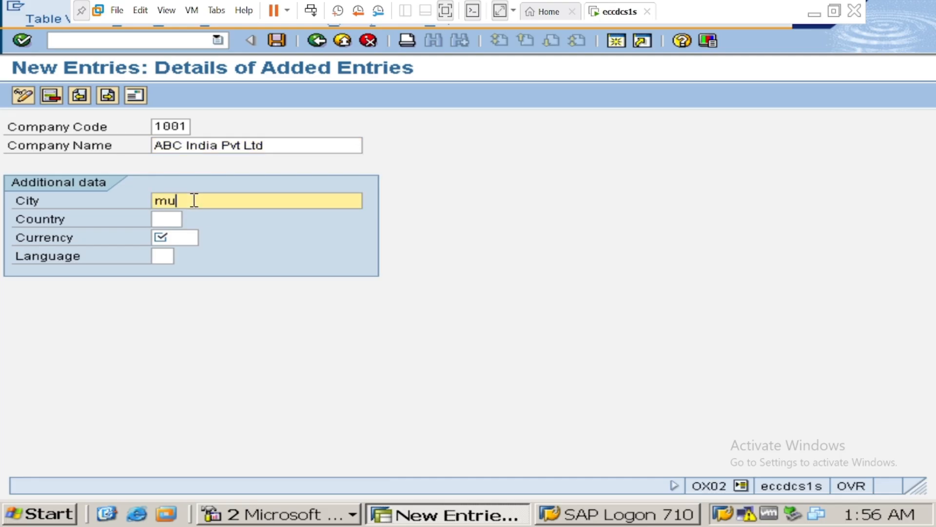
type("munbai")
key("BackSpace")
key("BackSpace")
key("BackSpace")
key("BackSpace")
key("BackSpace")
key("BackSpace")
type("Mu")
- Set the company code's country to IN, currency to INR and language to EN
left_click(162, 219)
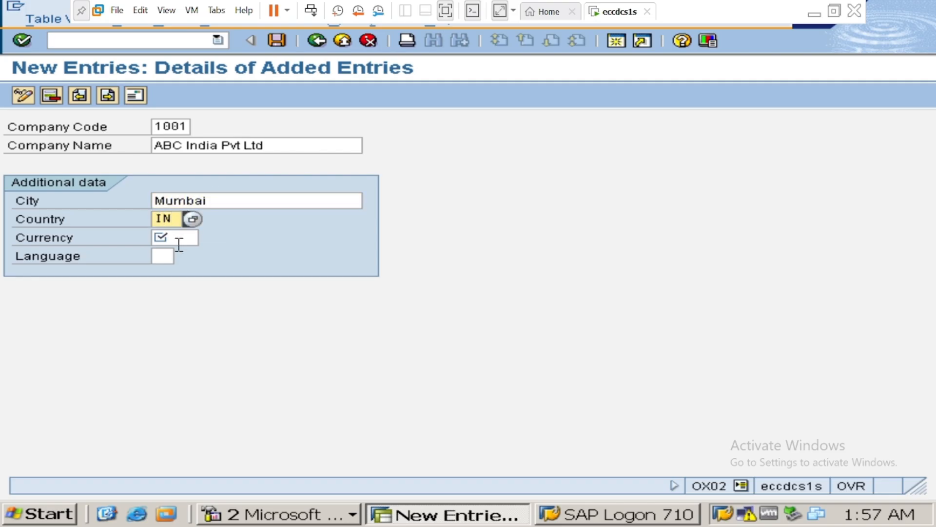
left_click(179, 238)
left_click(164, 259)
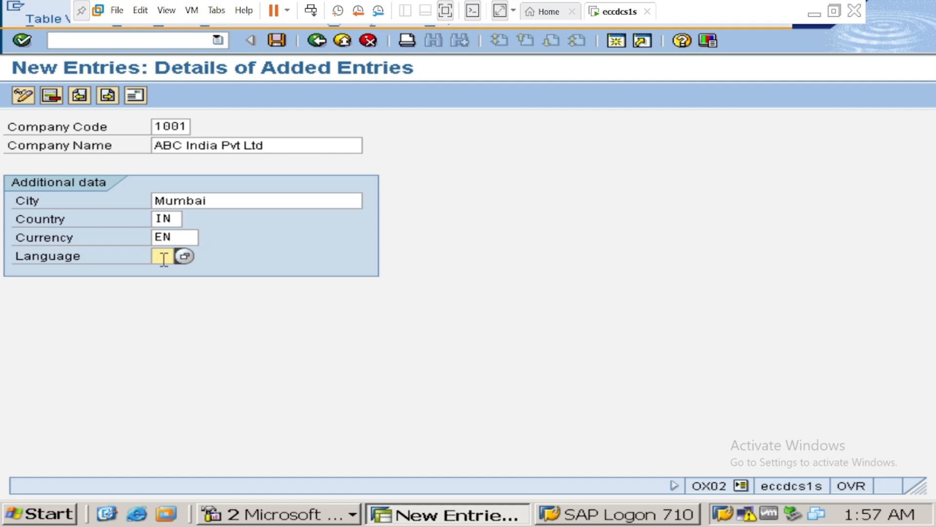
left_click(183, 237)
key("BackSpace")
key("BackSpace")
type("INR")
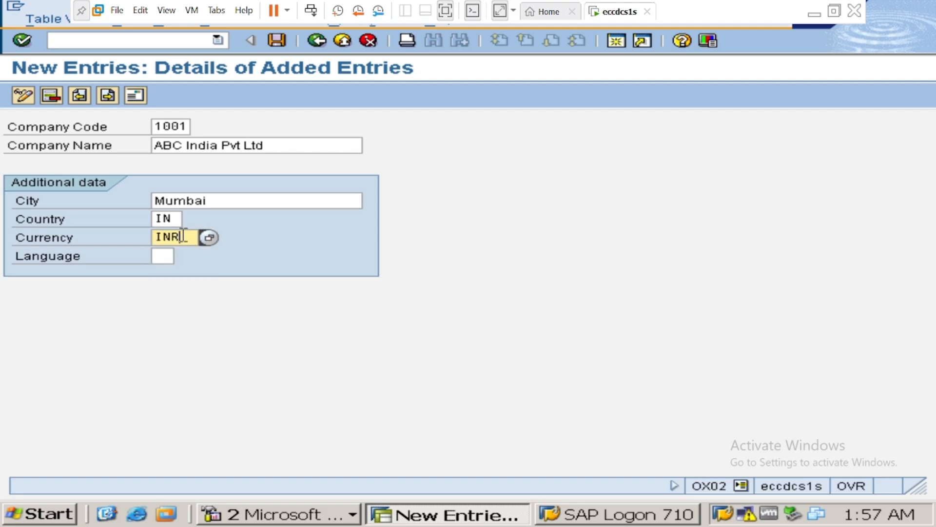
left_click(167, 258)
type("EN")
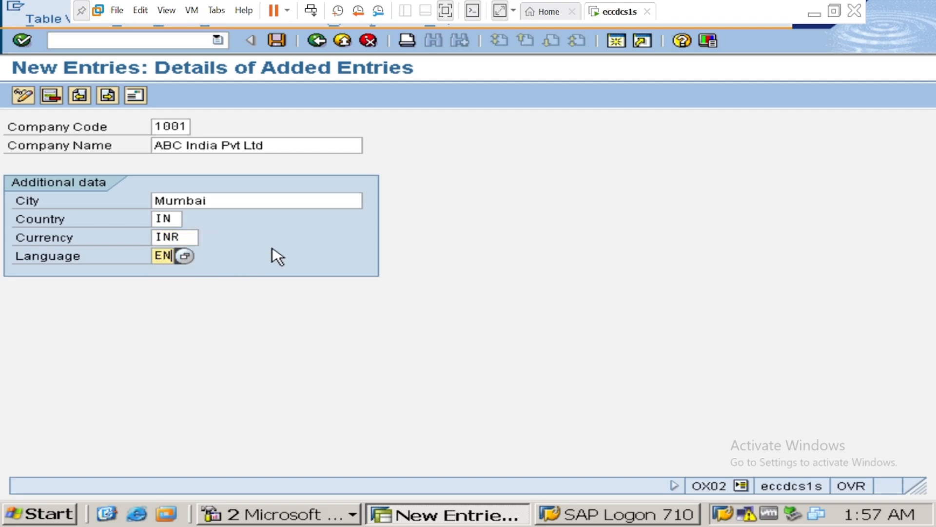
- Save the company code entry and exit address maintenance without entering an address
left_click(274, 43)
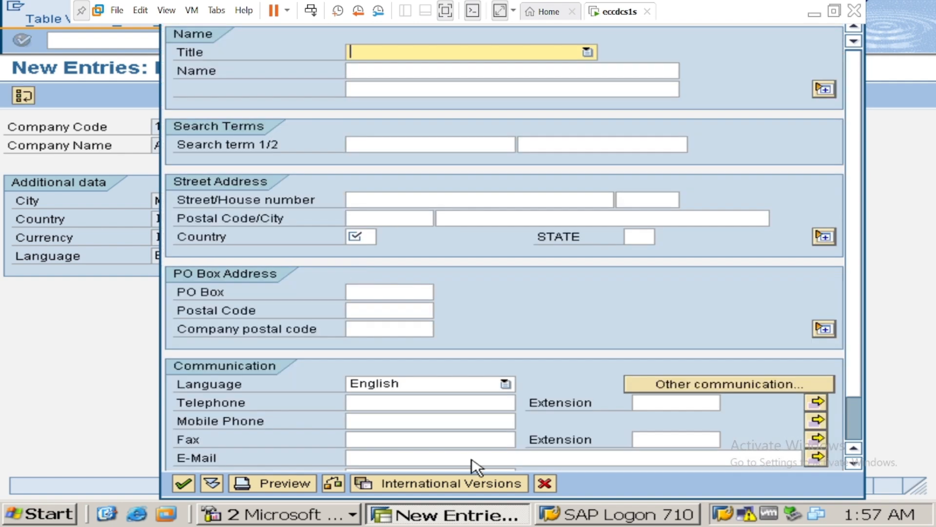
left_click(545, 485)
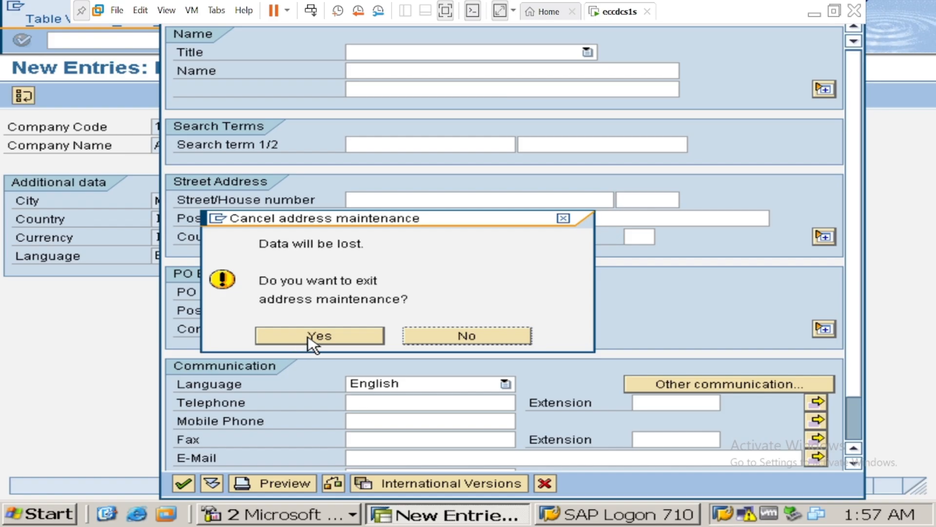
left_click(310, 336)
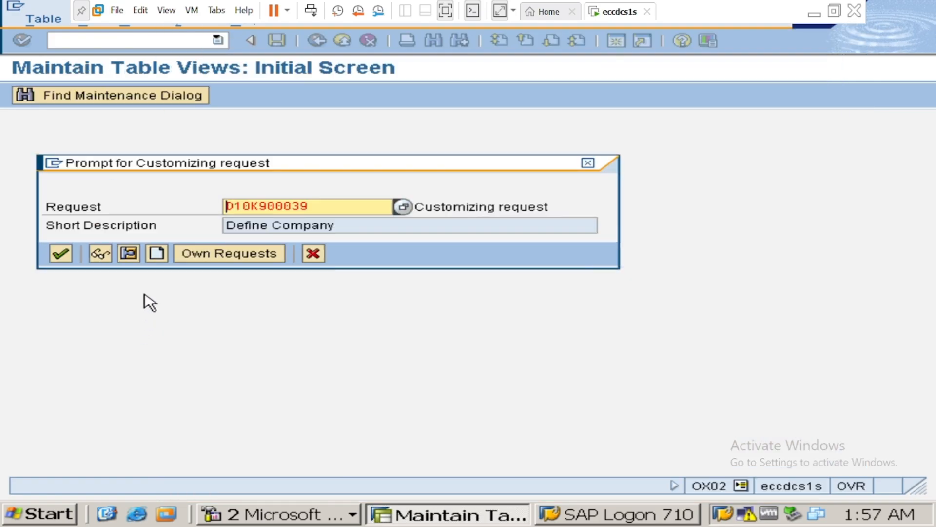
- Create a new customizing request described as "Define Company Code" and assign the company code entry to it
left_click(155, 256)
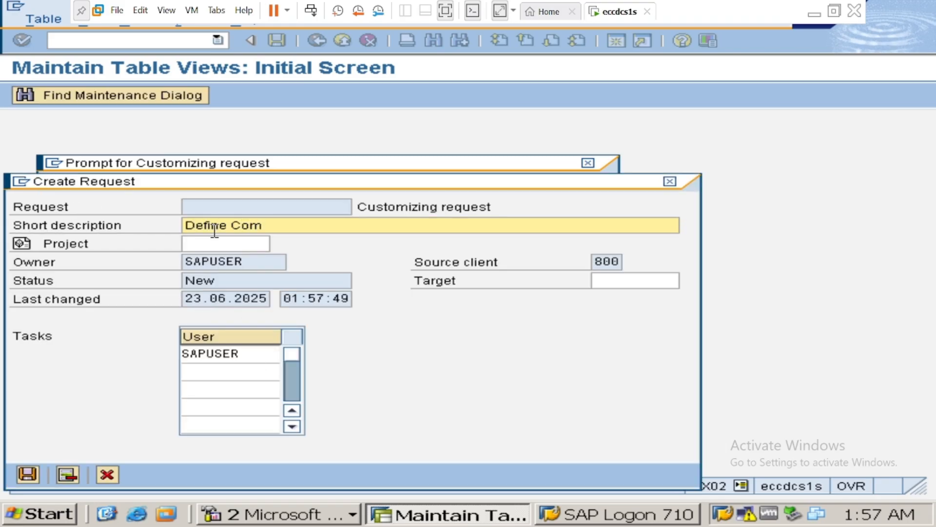
left_click(28, 474)
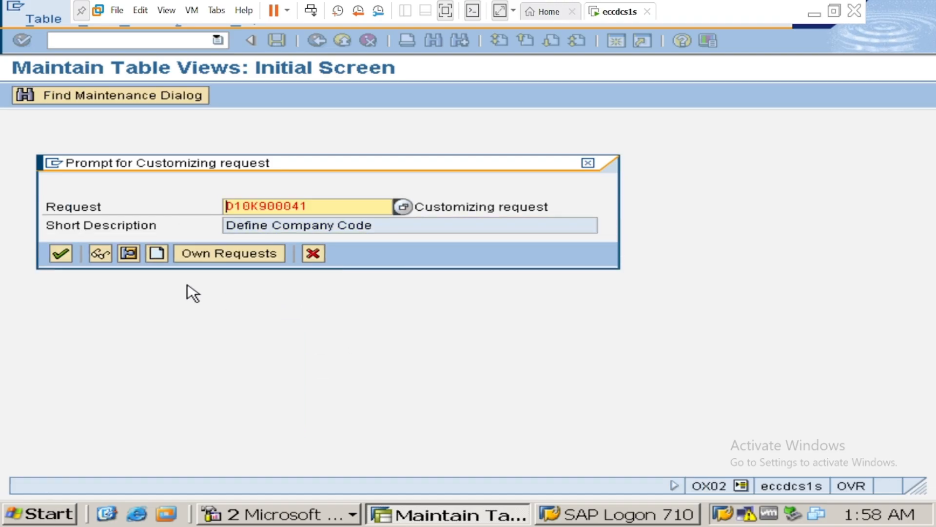
key("Return")
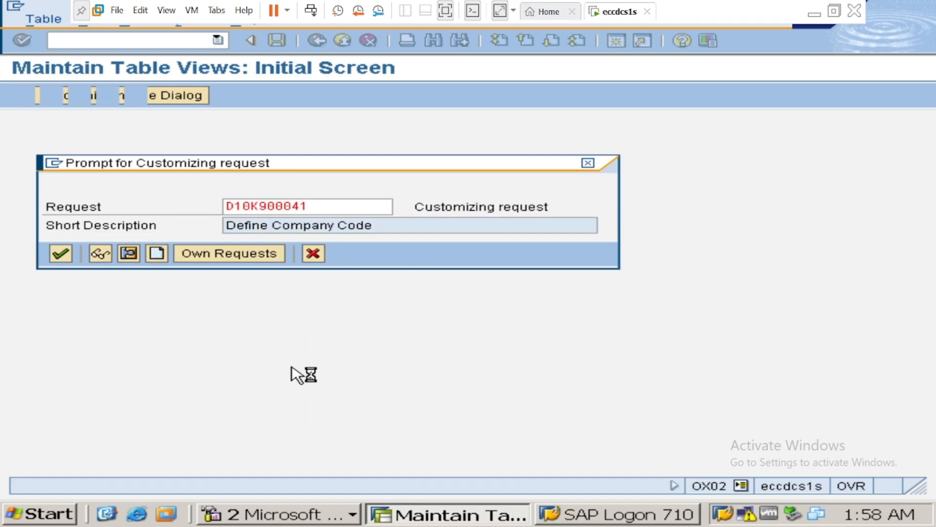